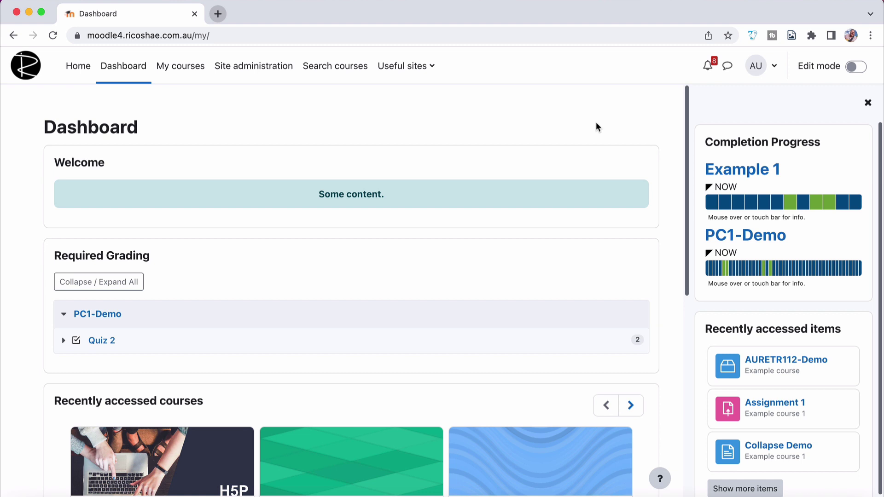
Go to Site administration's Define roles page and start editing the Student role.
left_click(264, 76)
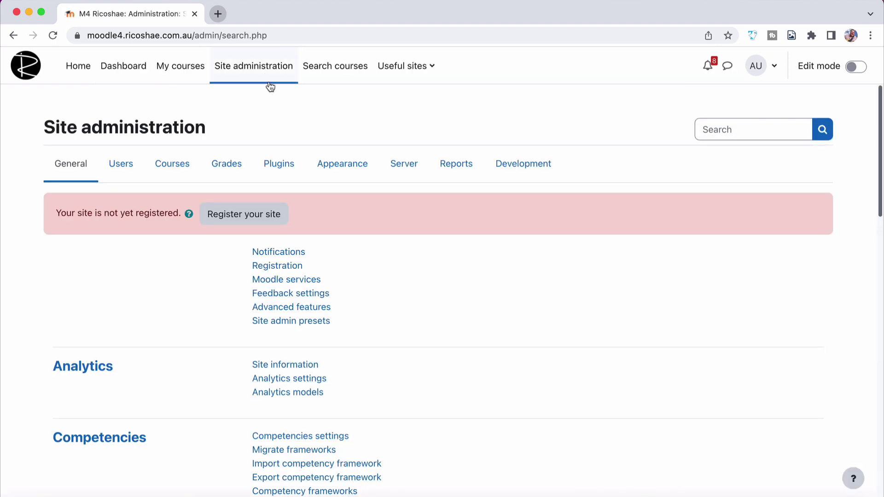
left_click(120, 163)
scroll(173, 327, "down", 3)
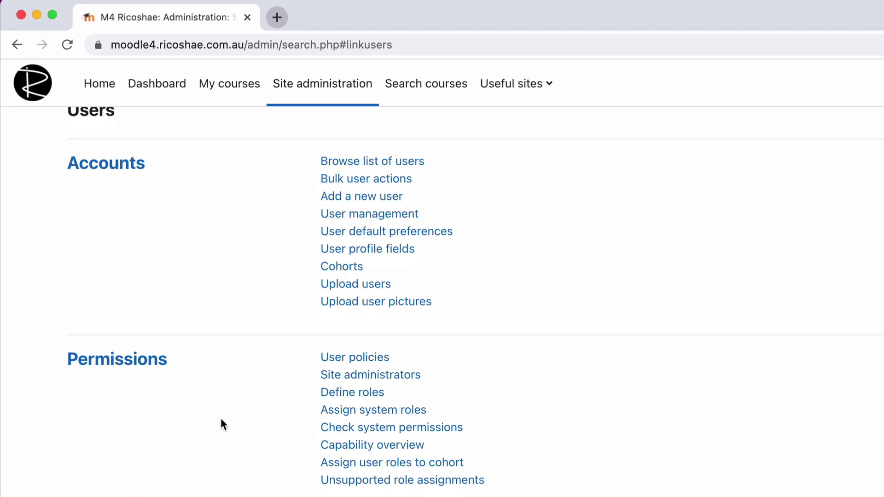
scroll(221, 419, "down", 3)
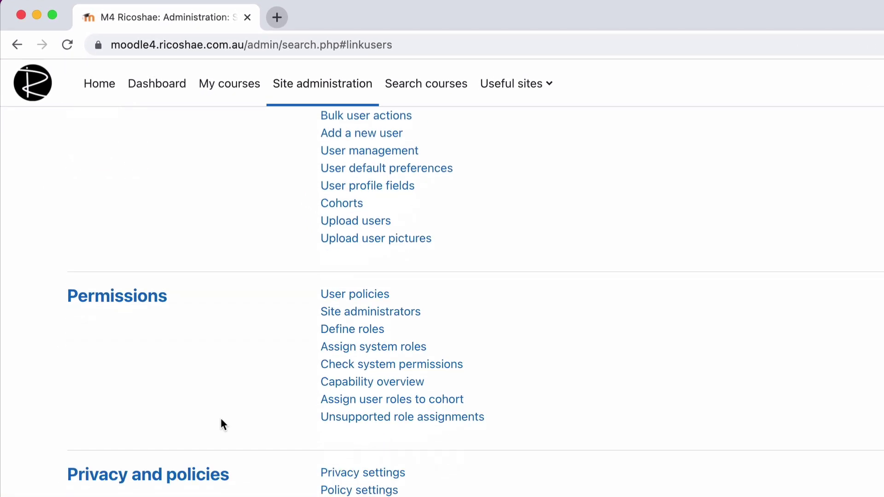
left_click(365, 330)
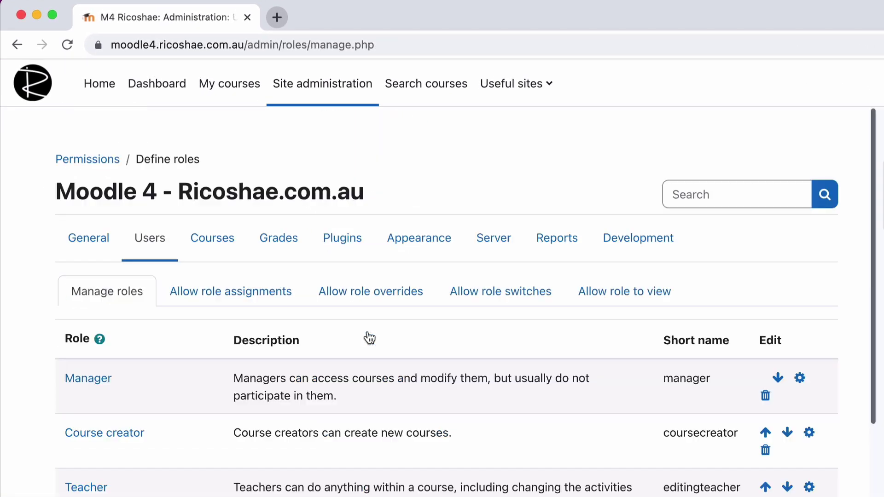
scroll(423, 346, "down", 3)
scroll(424, 352, "down", 4)
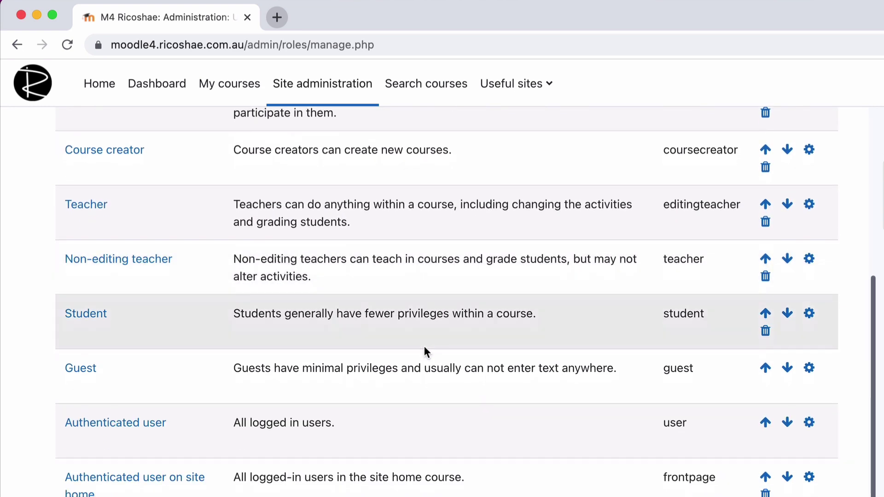
left_click(810, 315)
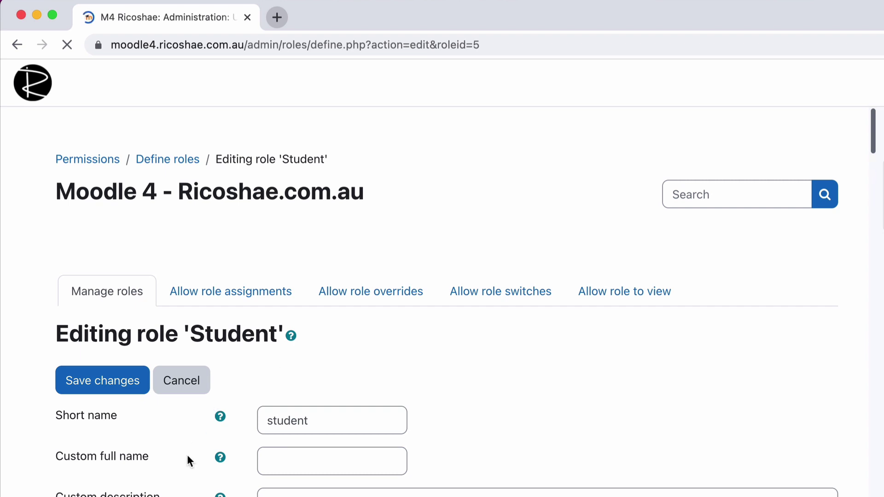
Filter capabilities by 'viewdetail', untick Allow for View user profiles, and save the Student role.
scroll(186, 455, "down", 15)
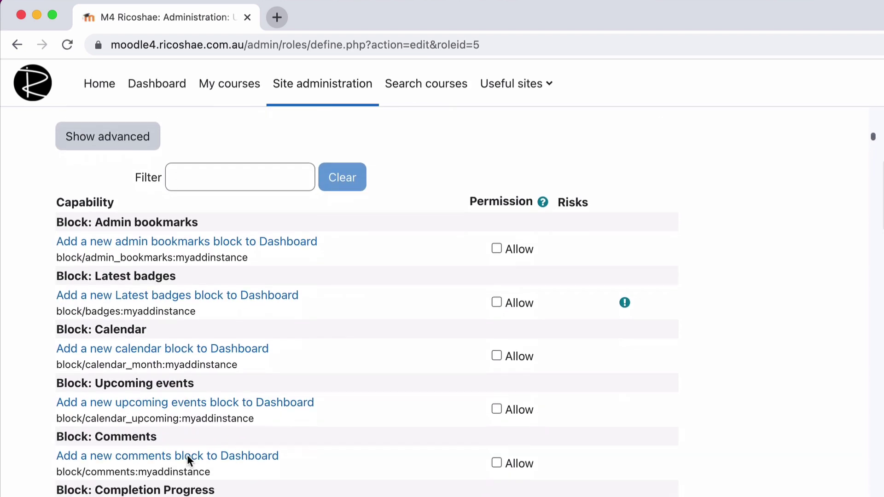
scroll(187, 454, "down", 1)
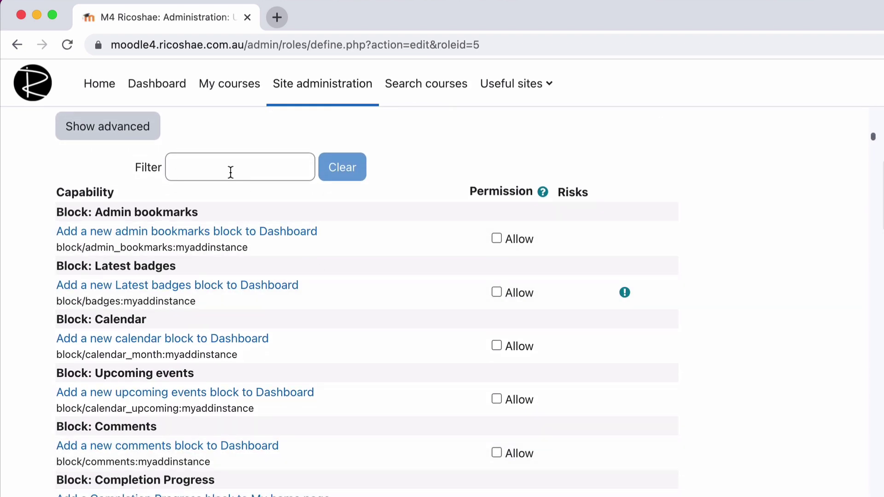
left_click(231, 172)
type("viewdetail")
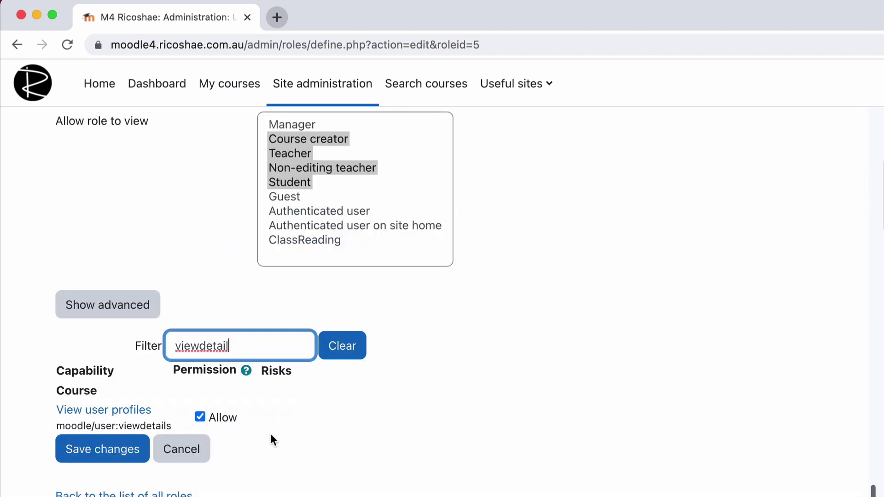
left_click(201, 417)
left_click(111, 451)
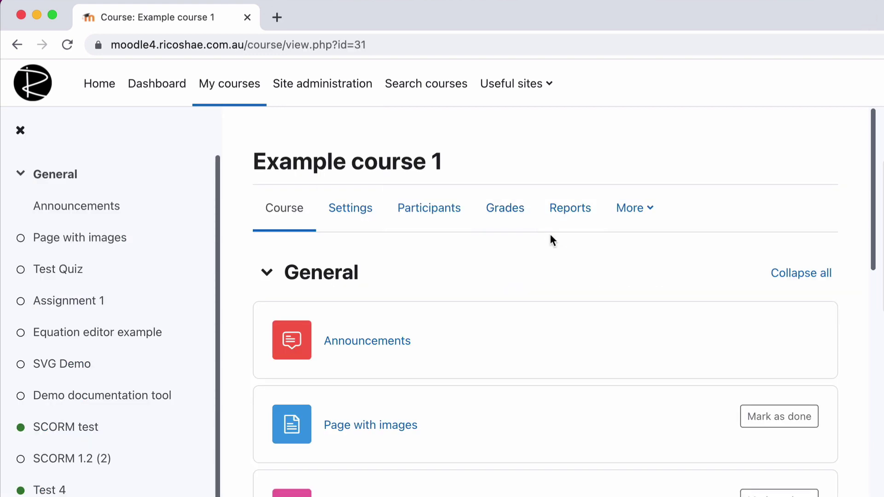
Review Example course 1's Participants list as the admin.
left_click(432, 208)
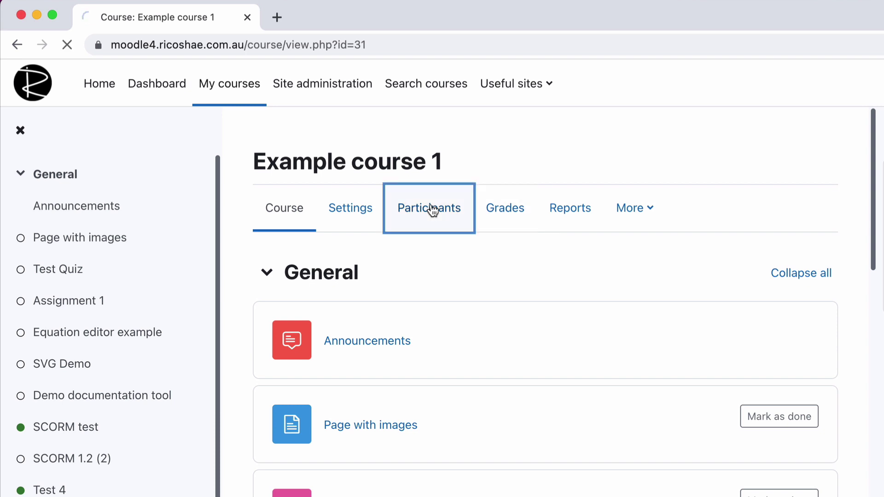
scroll(431, 208, "down", 7)
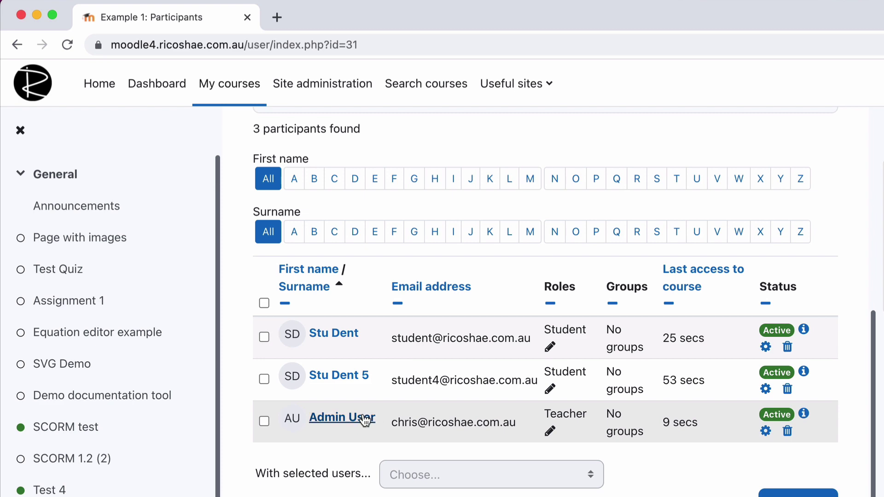
scroll(363, 420, "up", 7)
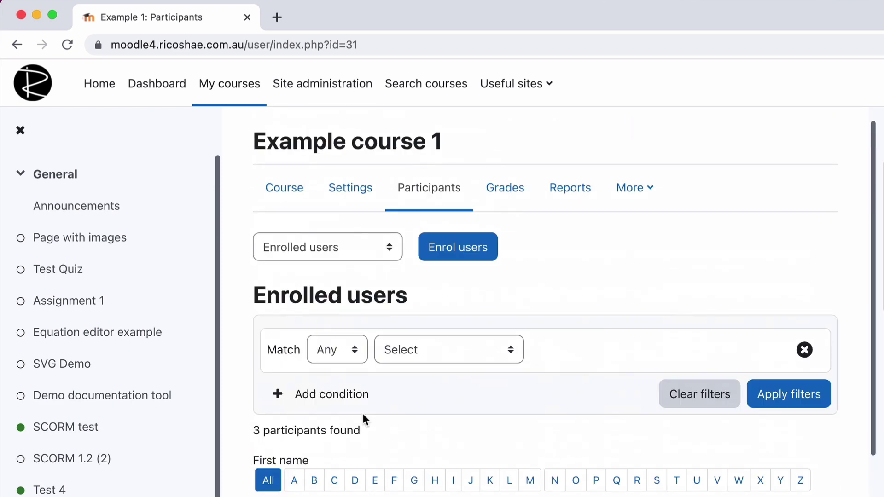
scroll(364, 420, "down", 2)
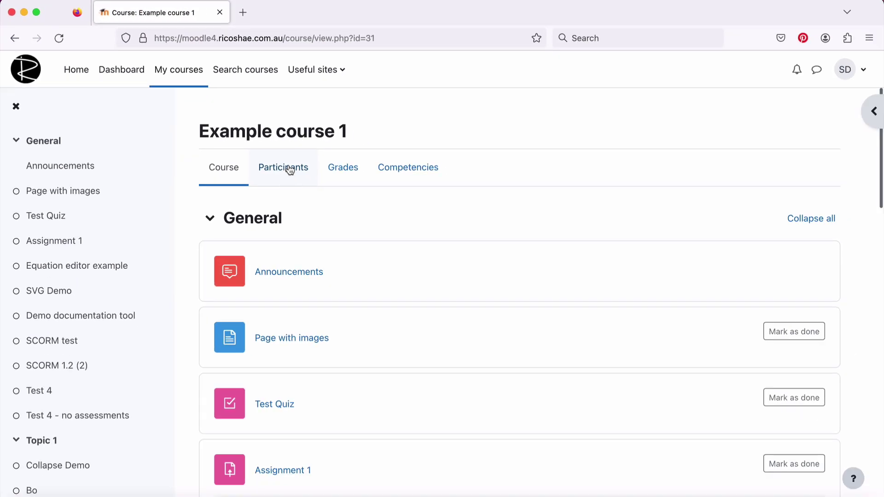
Open the Participants list as the student, who still sees all 3 enrolled users.
left_click(289, 169)
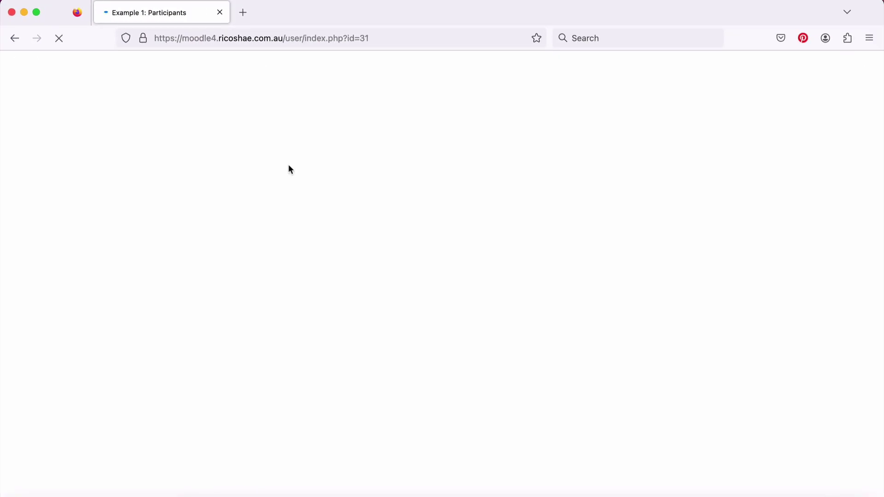
scroll(289, 170, "down", 3)
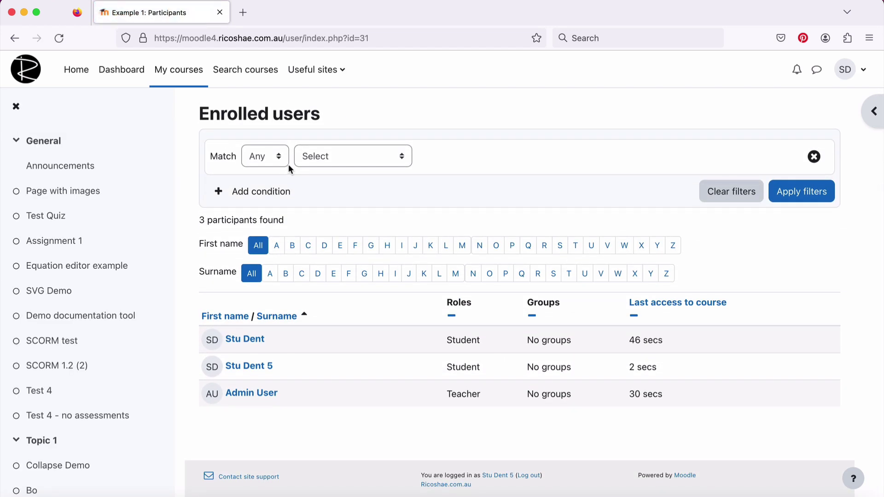
scroll(288, 164, "up", 3)
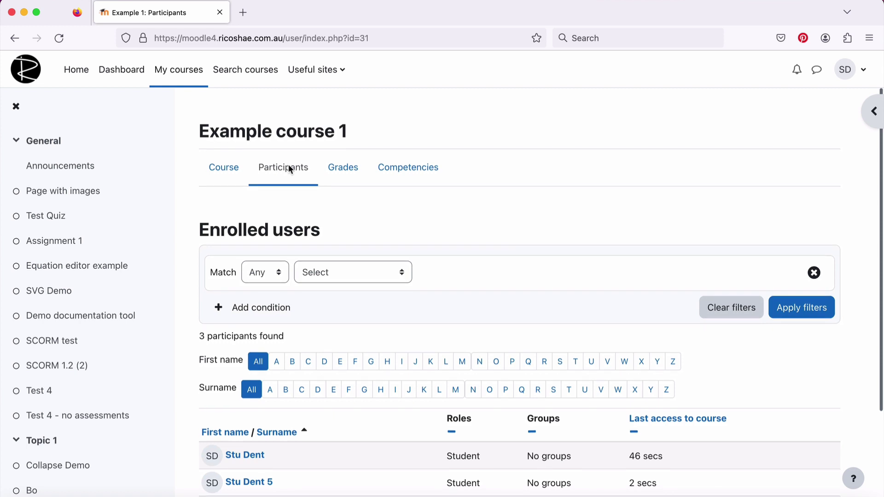
Return to Define roles and start editing the Student role again.
left_click(14, 37)
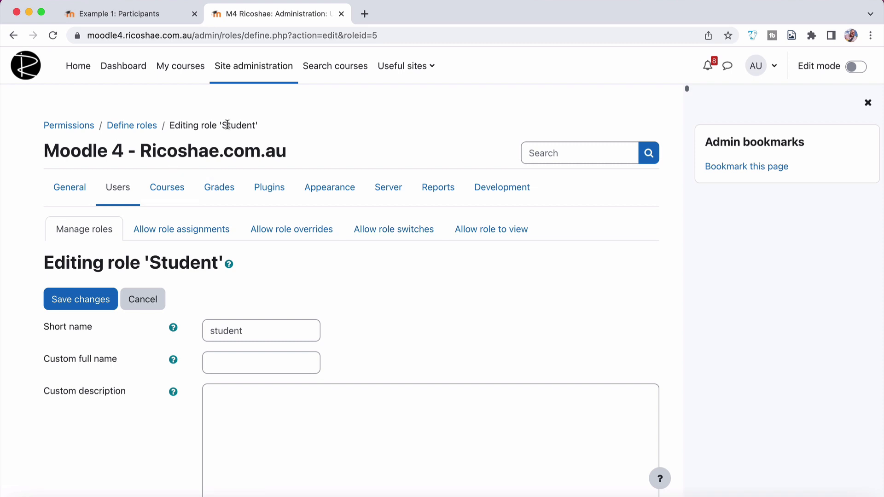
double_click(228, 125)
scroll(272, 134, "down", 15)
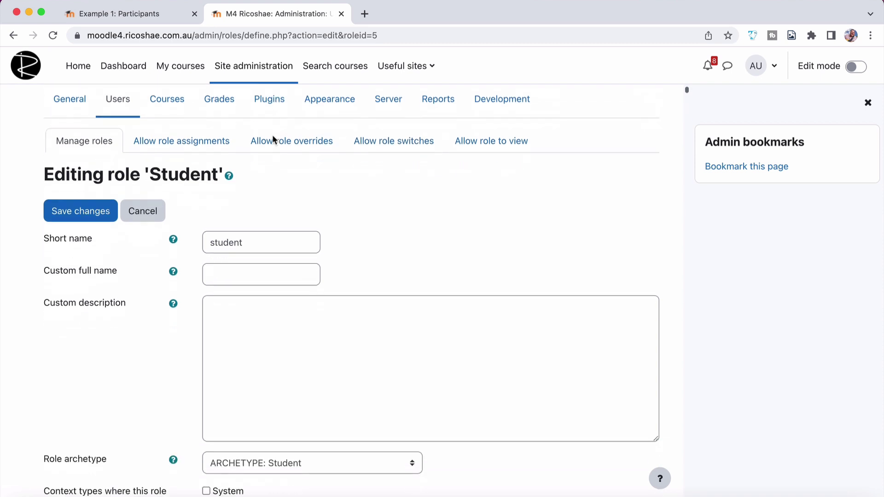
scroll(272, 132, "down", 8)
Filter by 'participan', untick course View participants, save, and reopen the Student role.
left_click(160, 191)
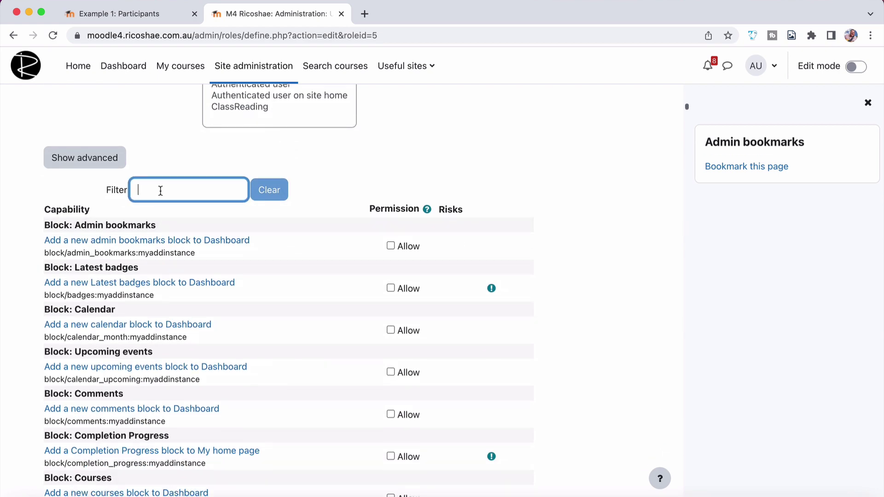
type("participan")
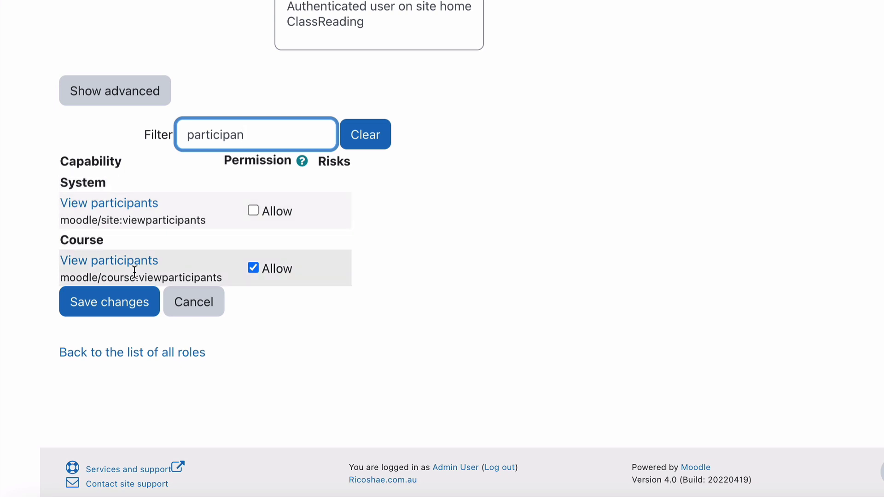
left_click(252, 267)
left_click(131, 307)
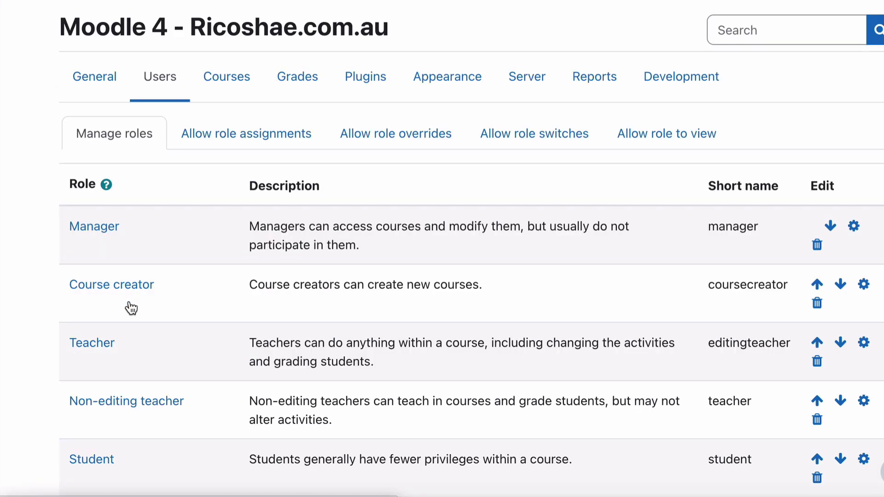
scroll(128, 306, "down", 7)
left_click(868, 83)
scroll(420, 201, "down", 15)
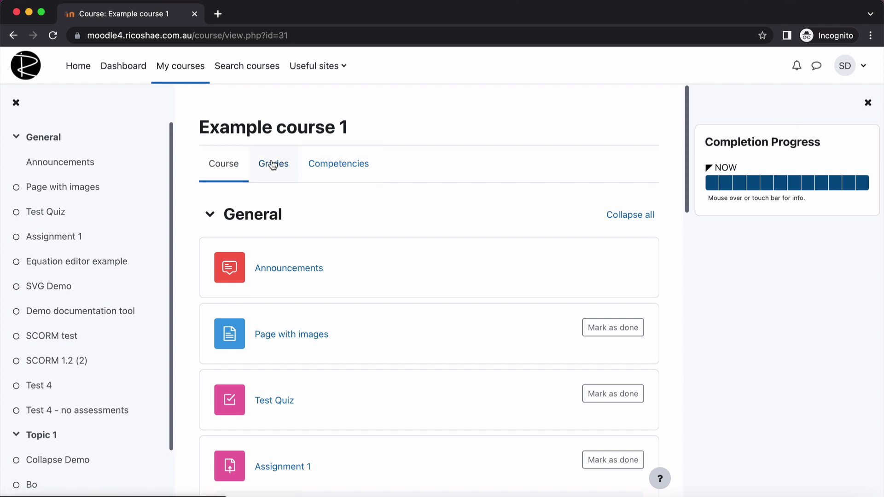
As the student, visit Announcements, then show the messages drawer with its one starred contact.
left_click(305, 269)
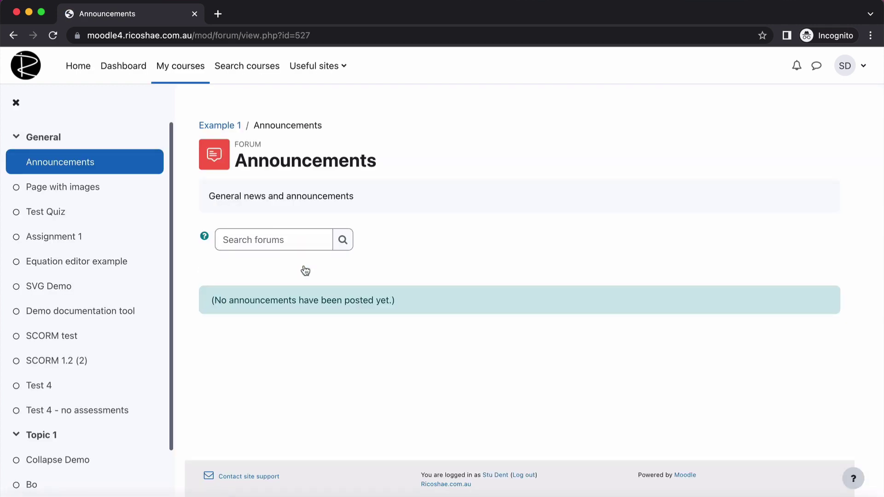
left_click(816, 66)
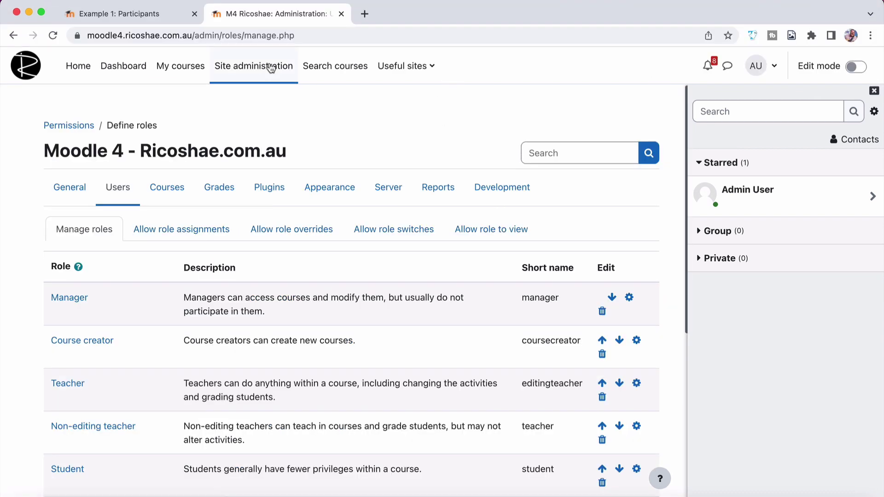
Search admin settings for 'messaging', untick Enable messaging system, and save the change.
left_click(261, 66)
left_click(388, 13)
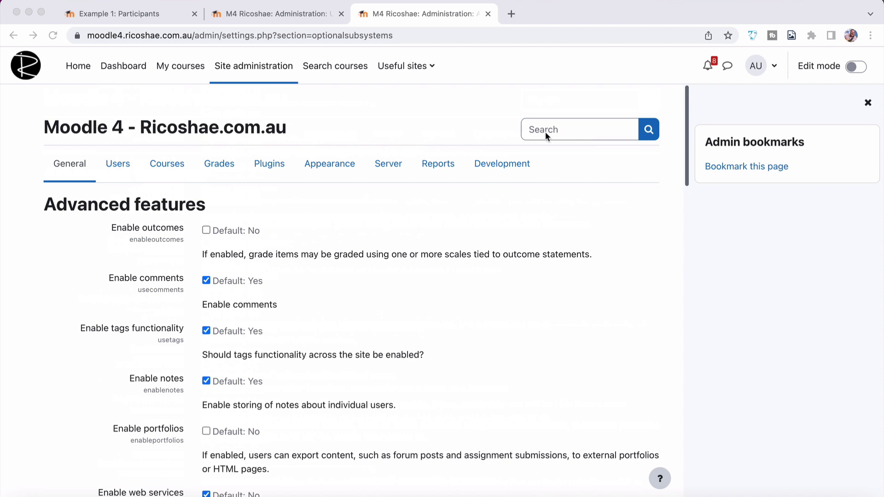
left_click(544, 131)
type("messaging")
key("Return")
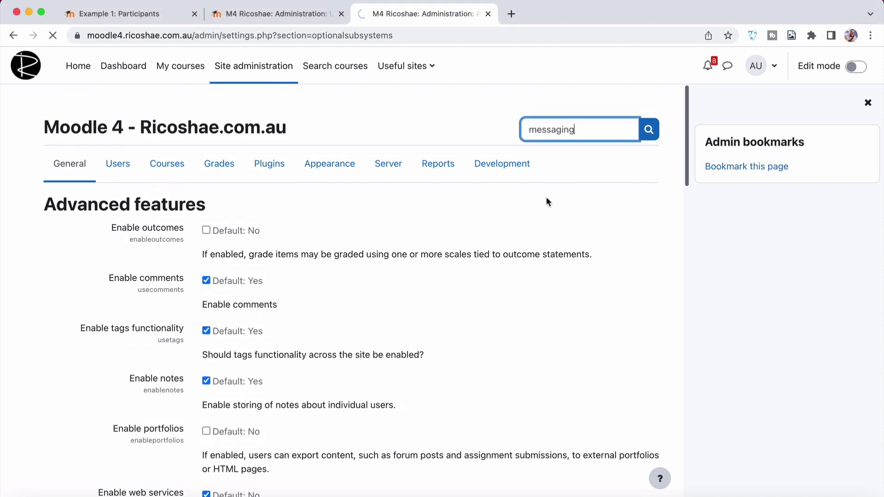
scroll(482, 224, "down", 3)
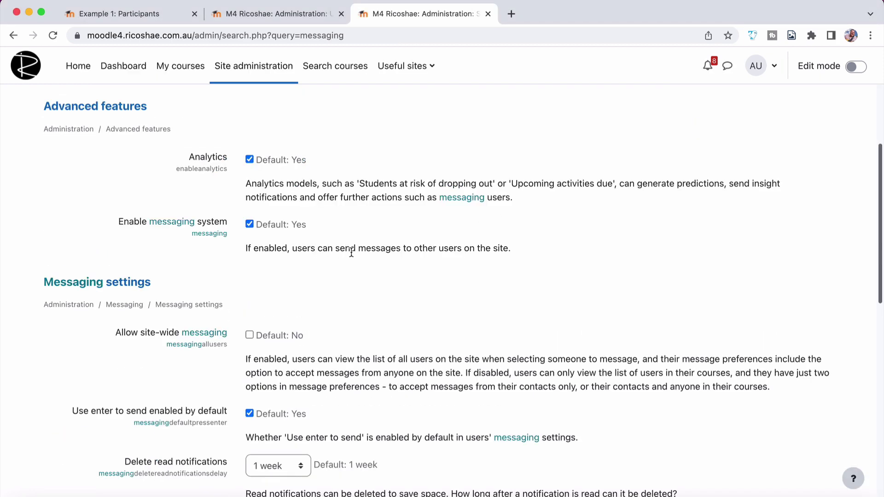
left_click(250, 224)
scroll(507, 236, "down", 10)
key("Return")
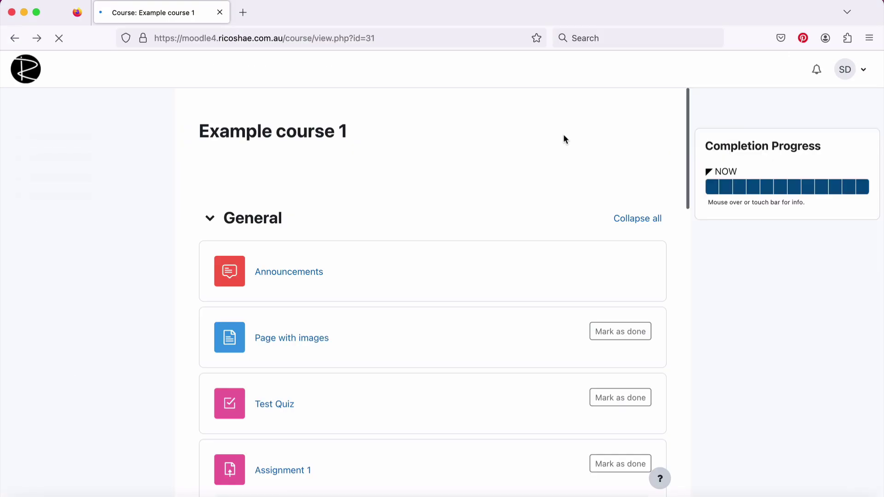
left_click(862, 71)
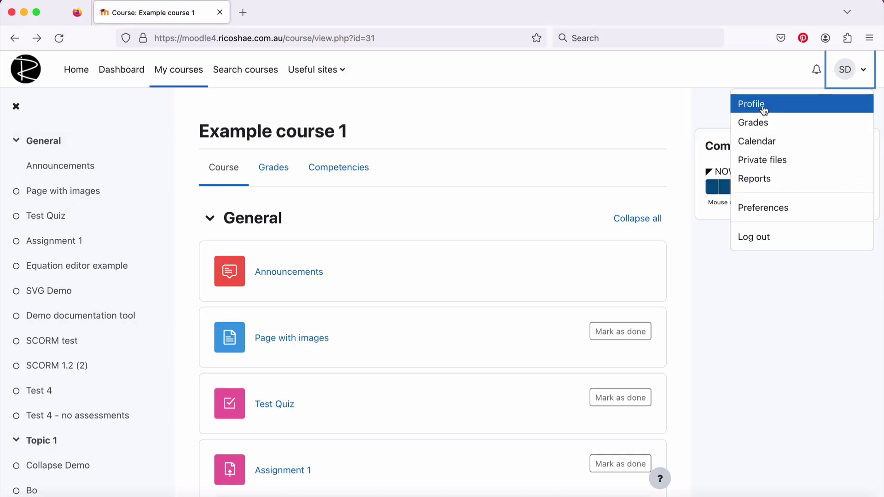
left_click(581, 121)
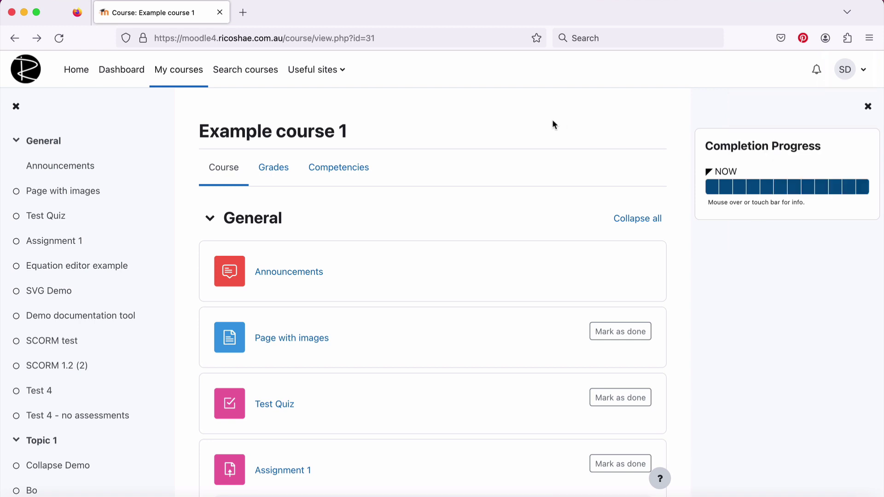
left_click(283, 182)
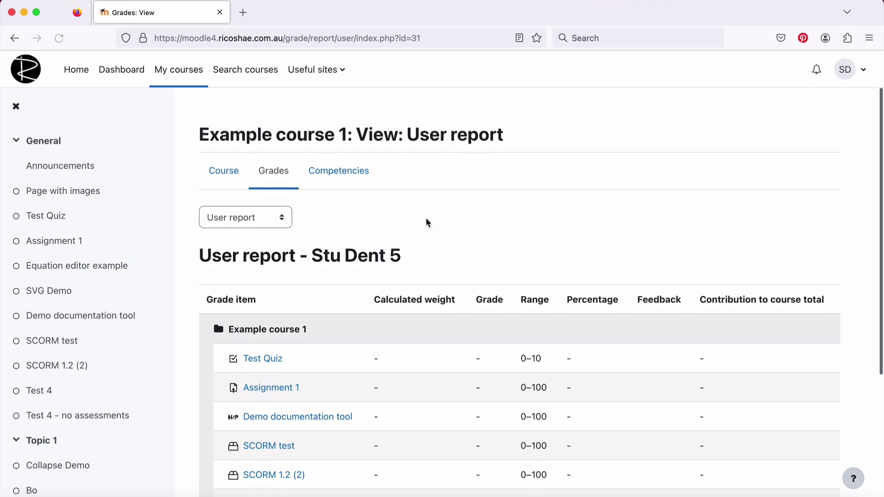
left_click(269, 213)
left_click(264, 195)
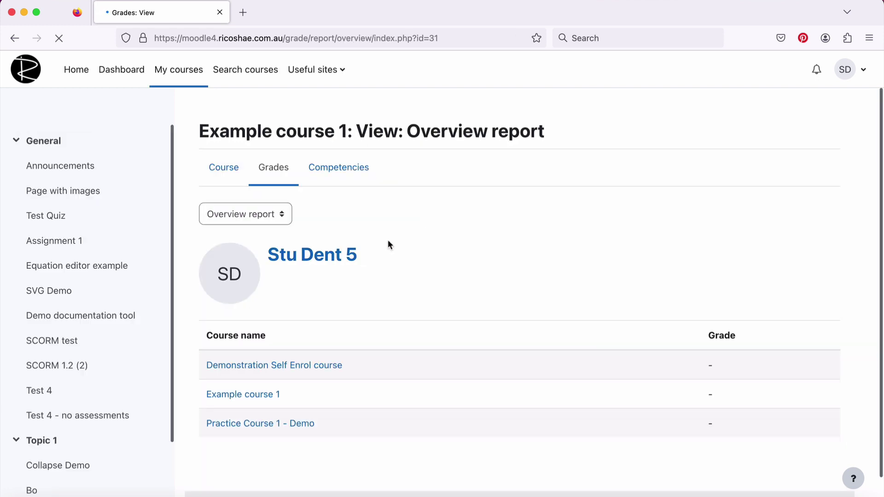
left_click(225, 169)
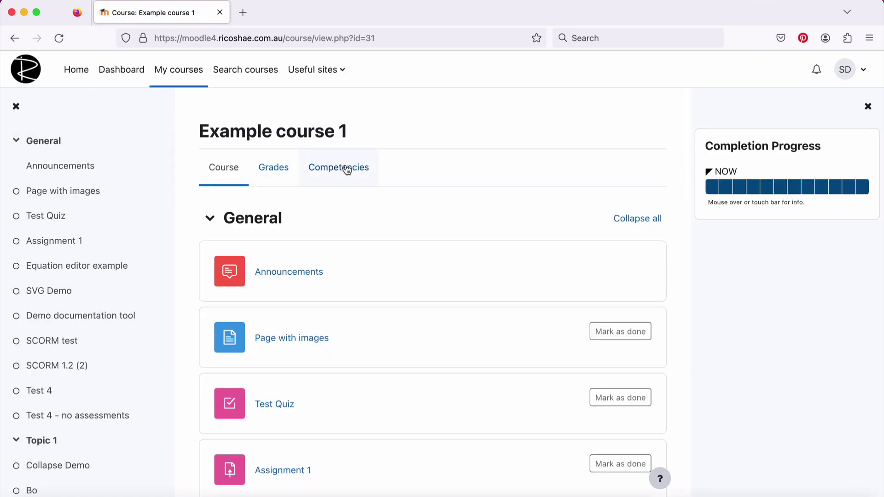
scroll(402, 214, "down", 6)
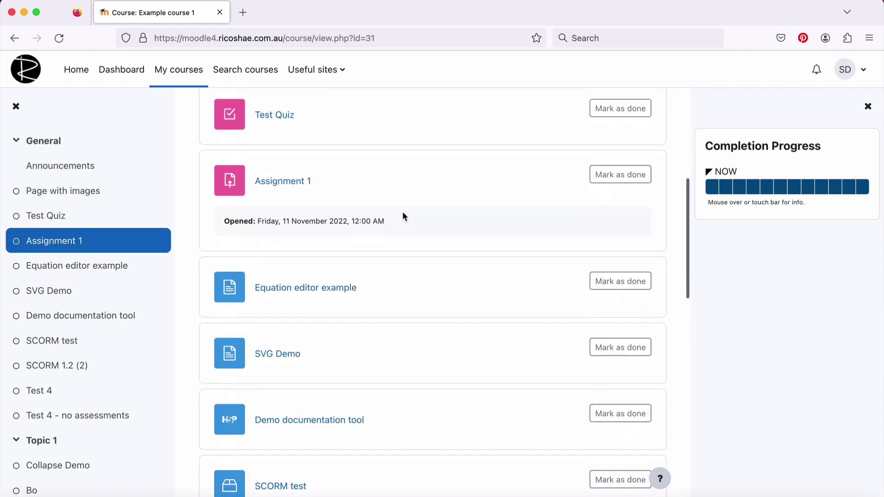
scroll(402, 216, "down", 6)
scroll(402, 216, "up", 12)
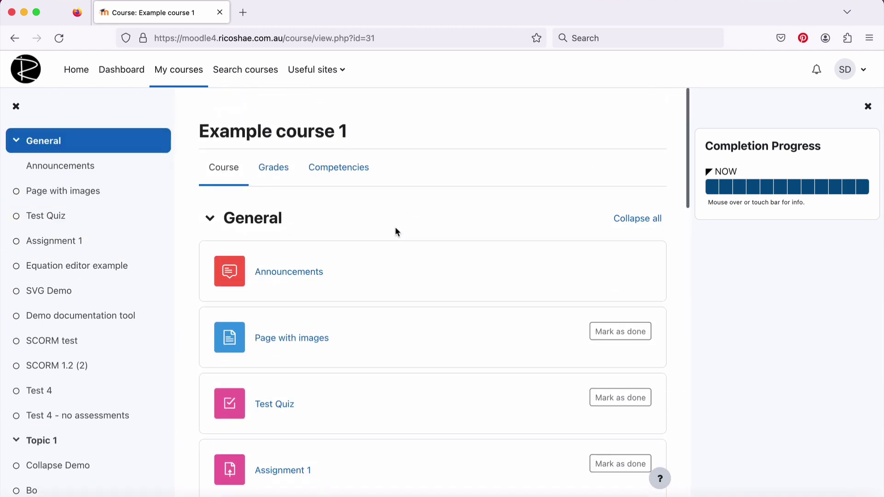
scroll(395, 226, "down", 18)
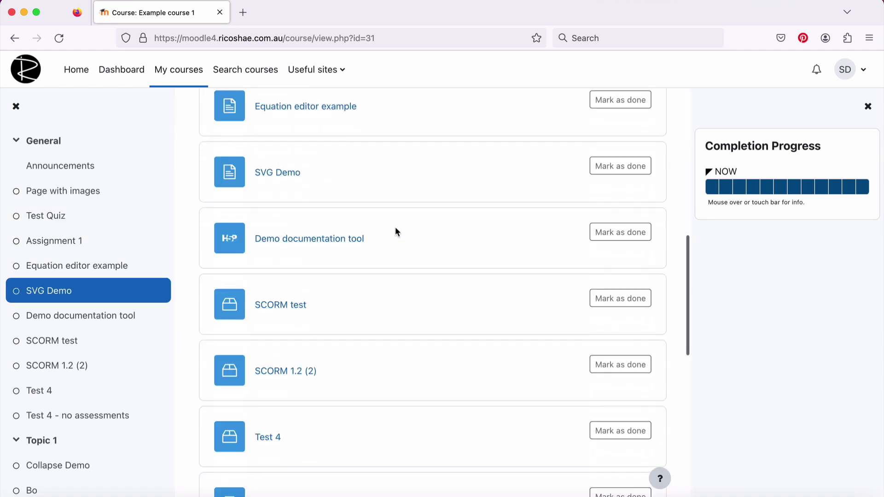
scroll(395, 226, "up", 7)
scroll(395, 227, "up", 10)
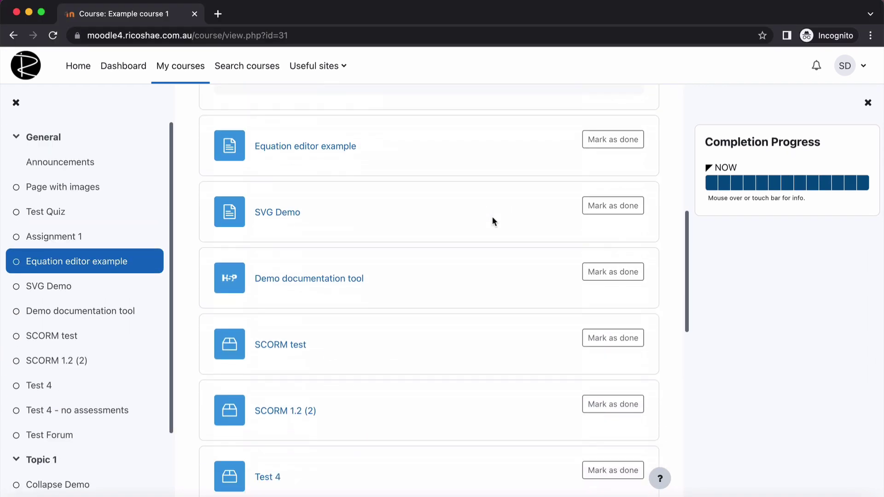
Open the Test Forum and start a new discussion topic.
scroll(492, 218, "down", 8)
scroll(492, 217, "down", 2)
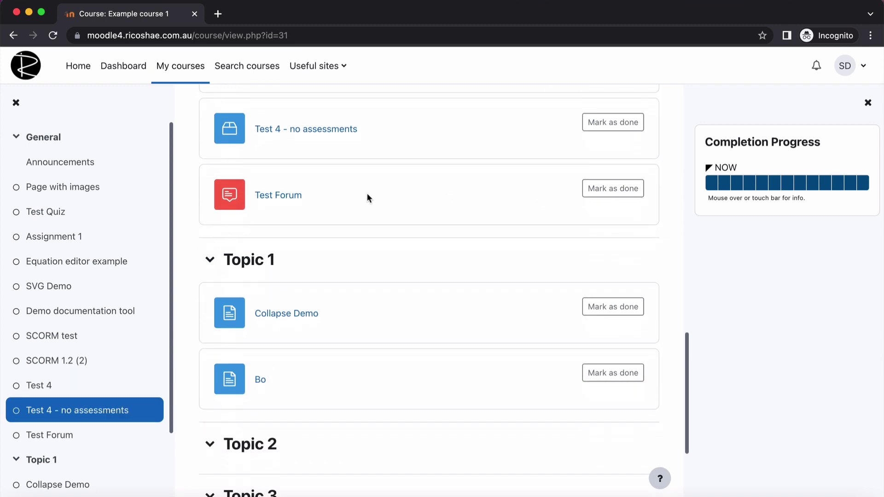
left_click(278, 193)
left_click(375, 246)
Enter subject 'Topic 1' and message 'Some notes', then post it to the forum.
left_click(389, 310)
type("Topic 1")
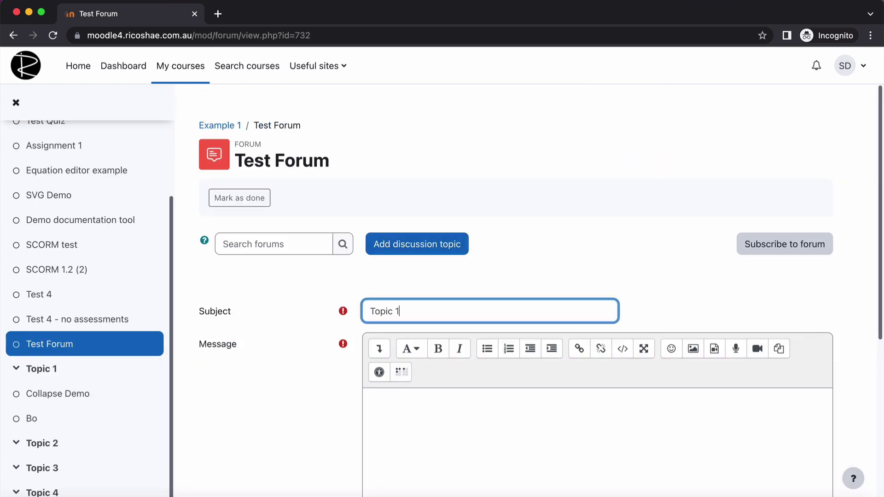
scroll(410, 298, "down", 4)
left_click(410, 298)
type("Some notes")
scroll(428, 260, "down", 3)
left_click(400, 321)
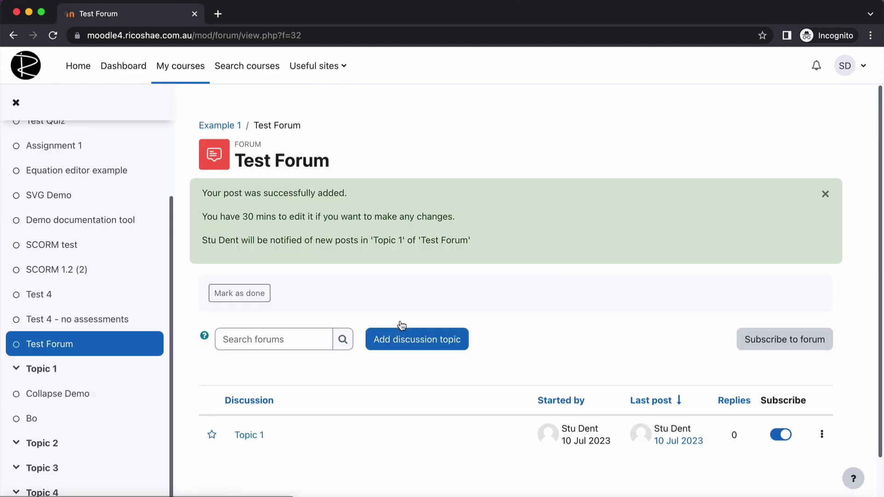
scroll(401, 324, "down", 2)
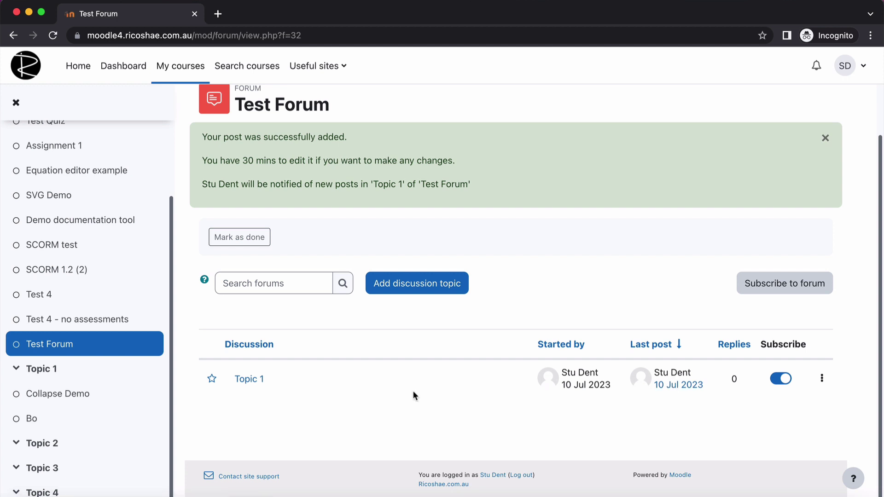
In the second student's browser, open Test Forum to find Topic 1 with 0 replies.
key("super+grave")
key("super+Tab")
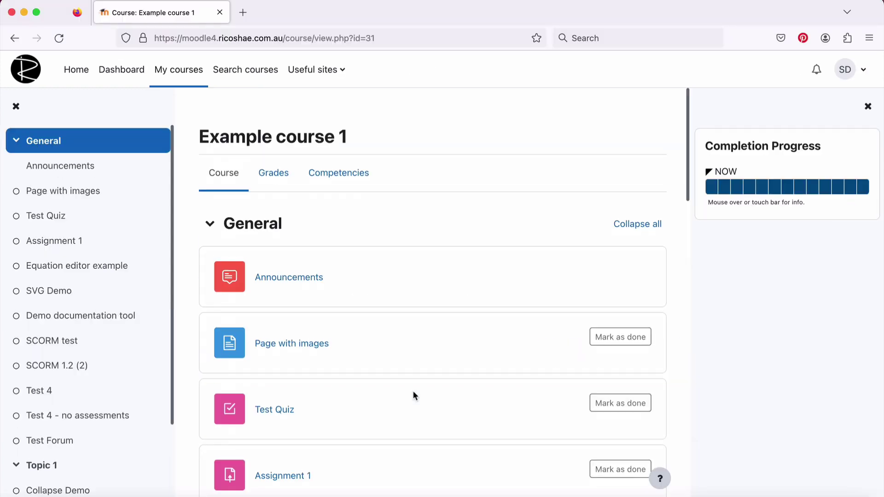
scroll(412, 390, "down", 8)
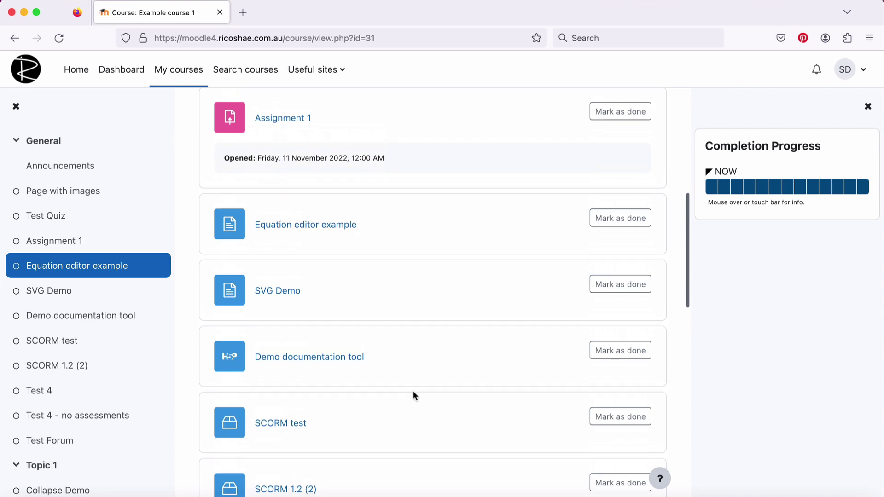
scroll(413, 395, "down", 8)
left_click(288, 305)
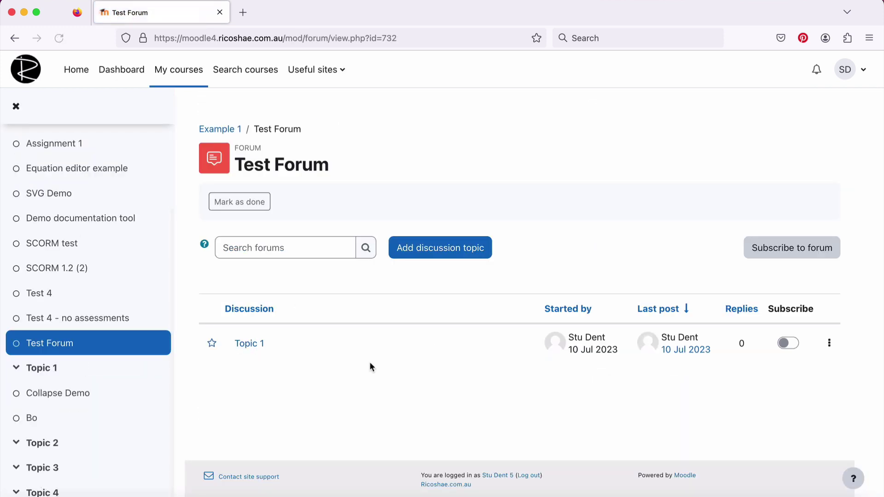